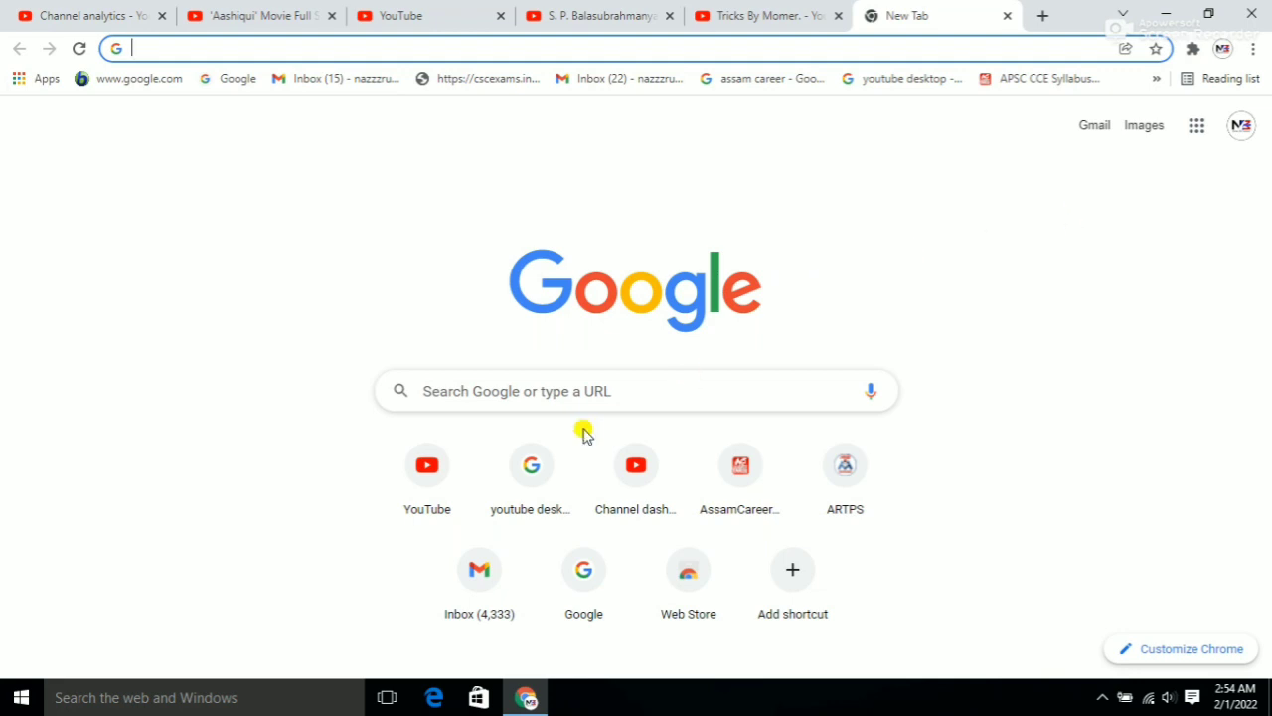
# Step: Search Google for 'setu.pmjay' and open the setu.pmjay.gov.in/setu National Health Authority page
pyautogui.click(613, 383)
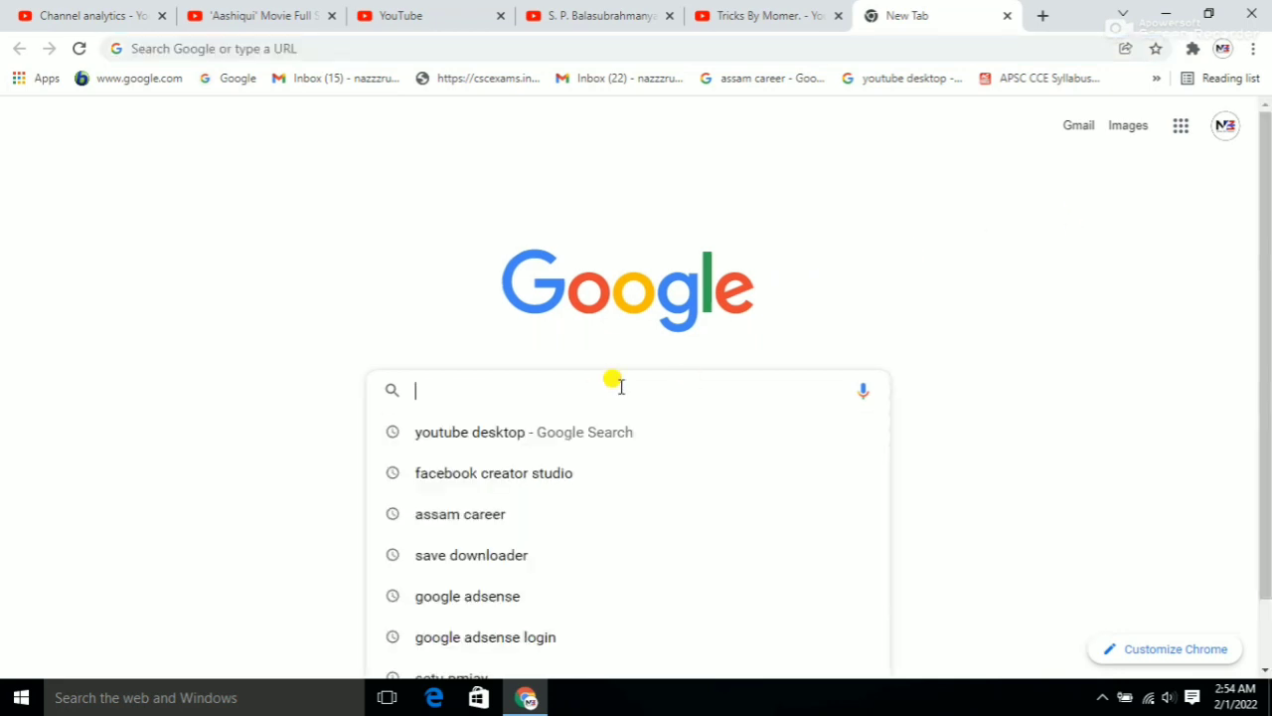
pyautogui.write('setu.pmjay')
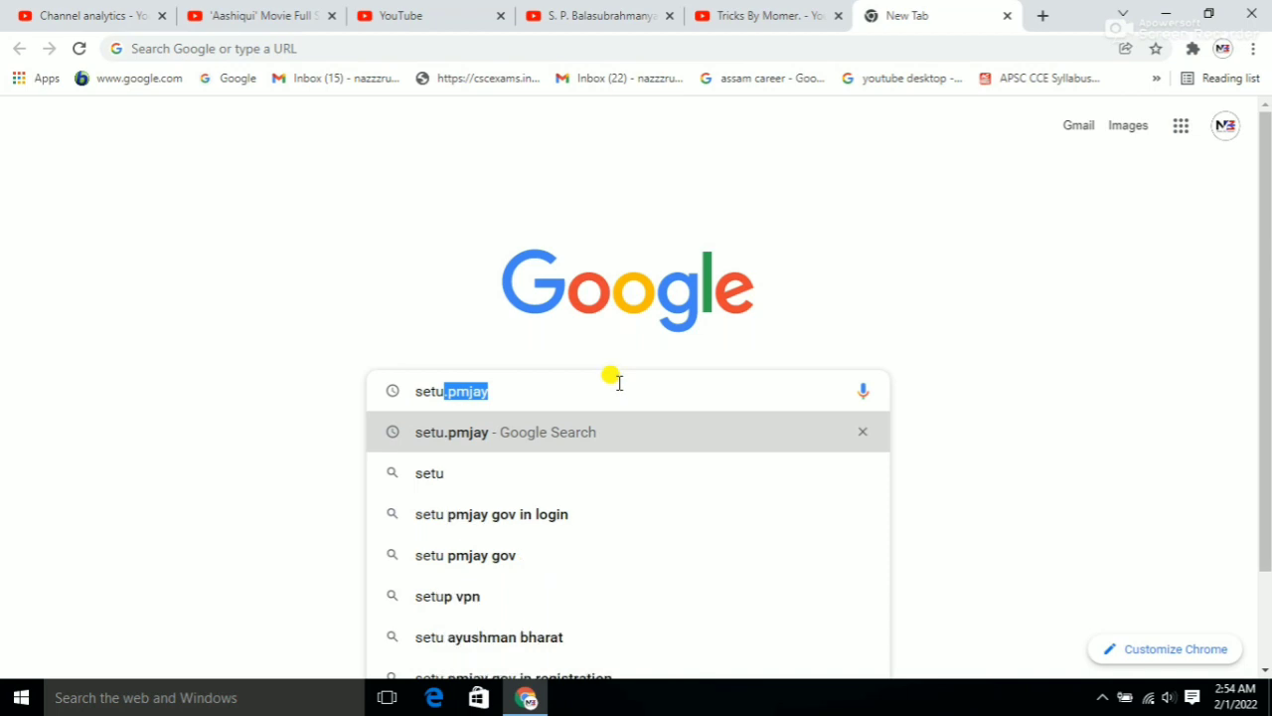
pyautogui.click(519, 435)
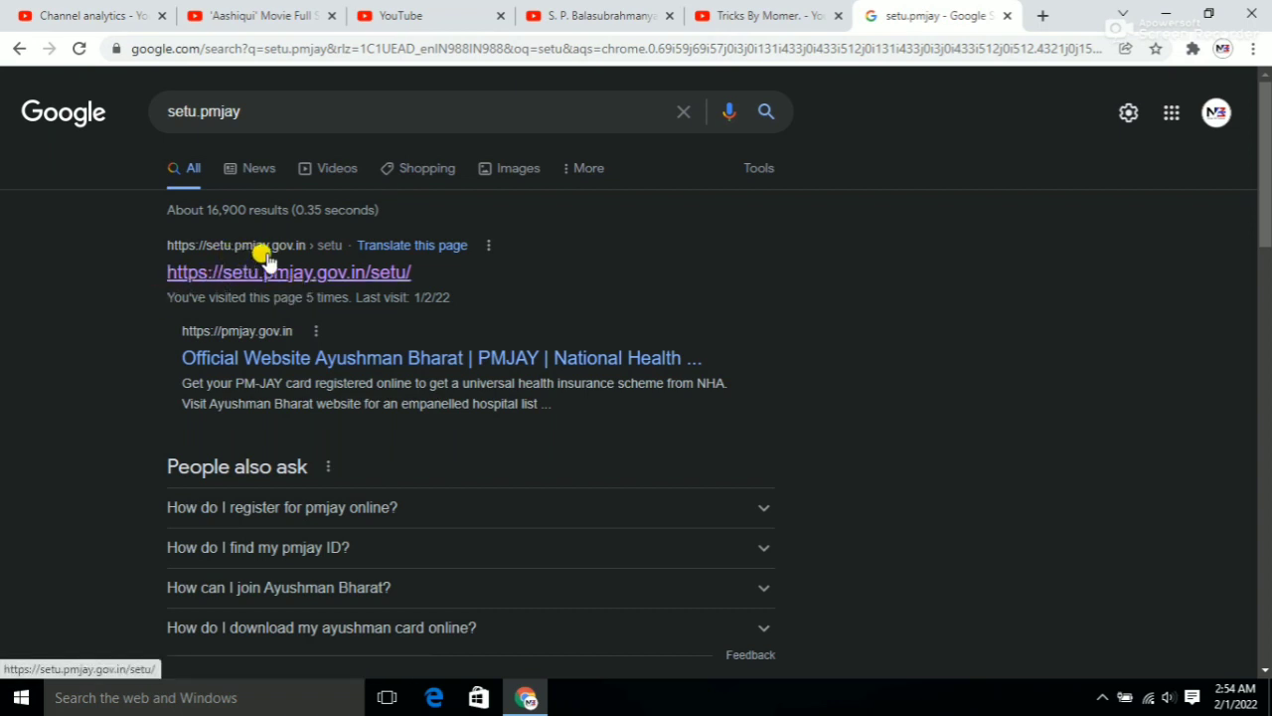
pyautogui.click(266, 261)
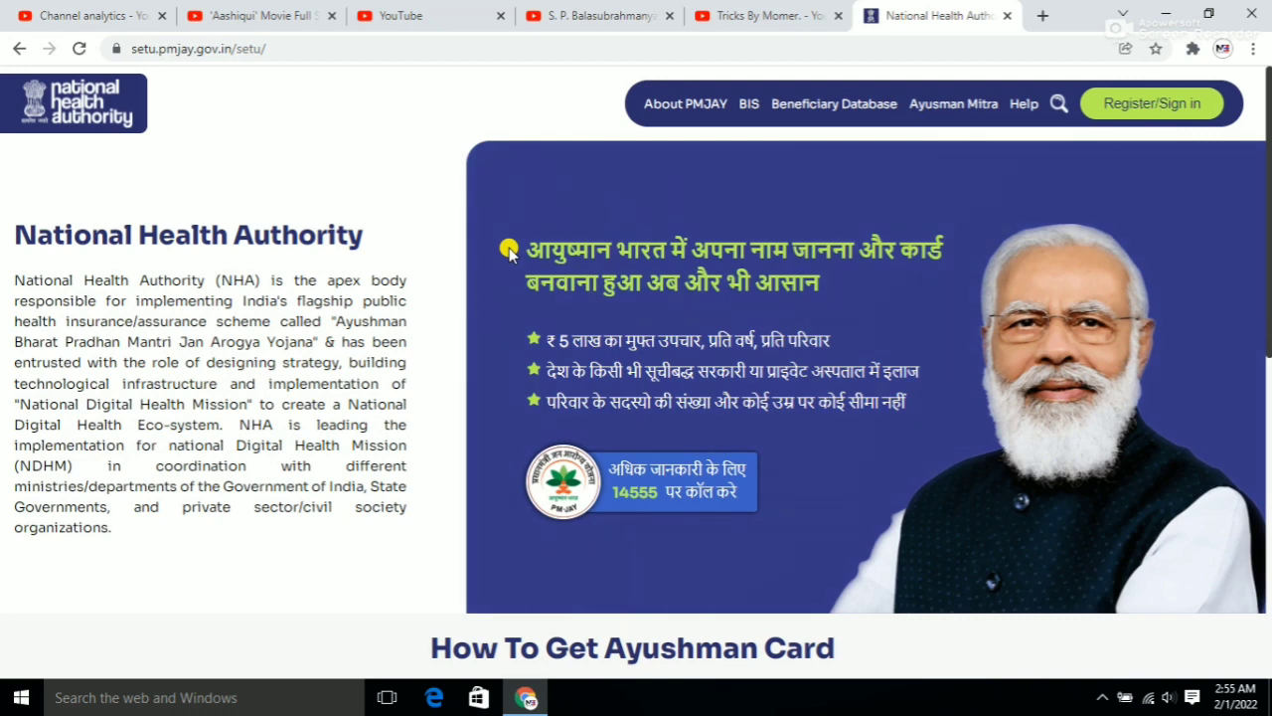
# Step: Scroll to the 'How To Get Ayushman Card' section showing Register, eKYC and Download Card
pyautogui.scroll(-4, 508, 251)
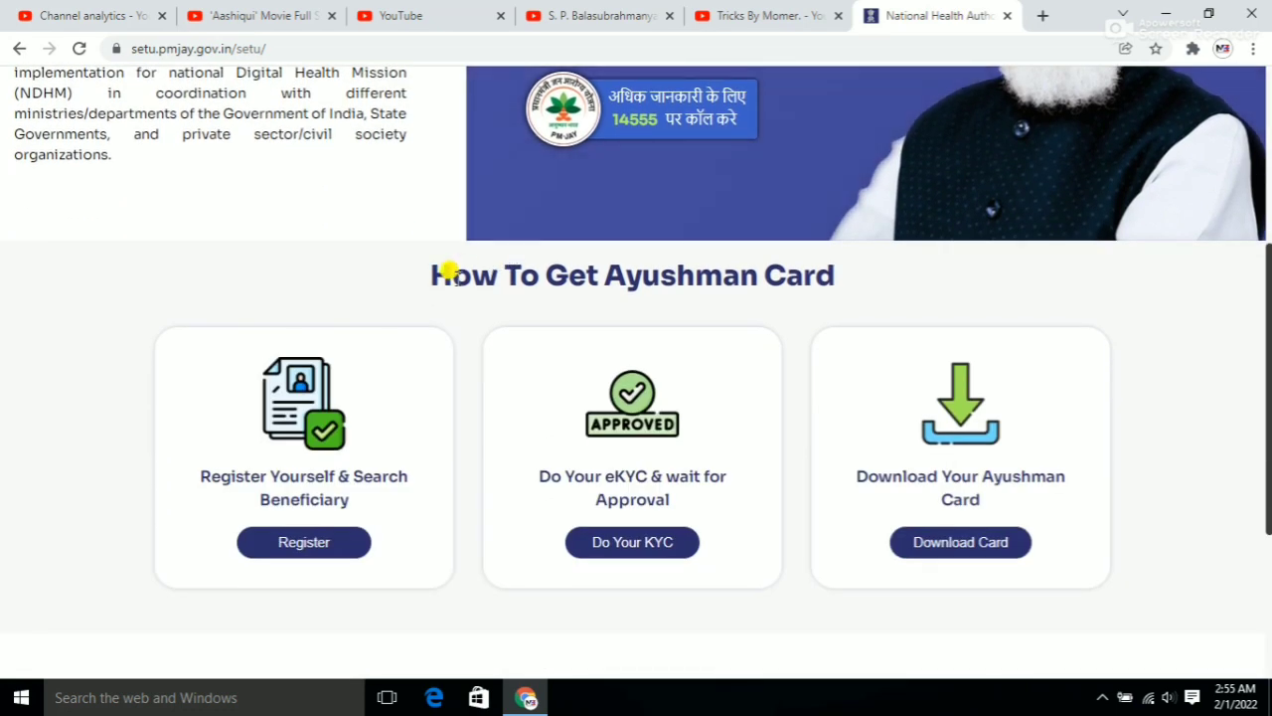
pyautogui.moveTo(423, 275); pyautogui.dragTo(828, 271)
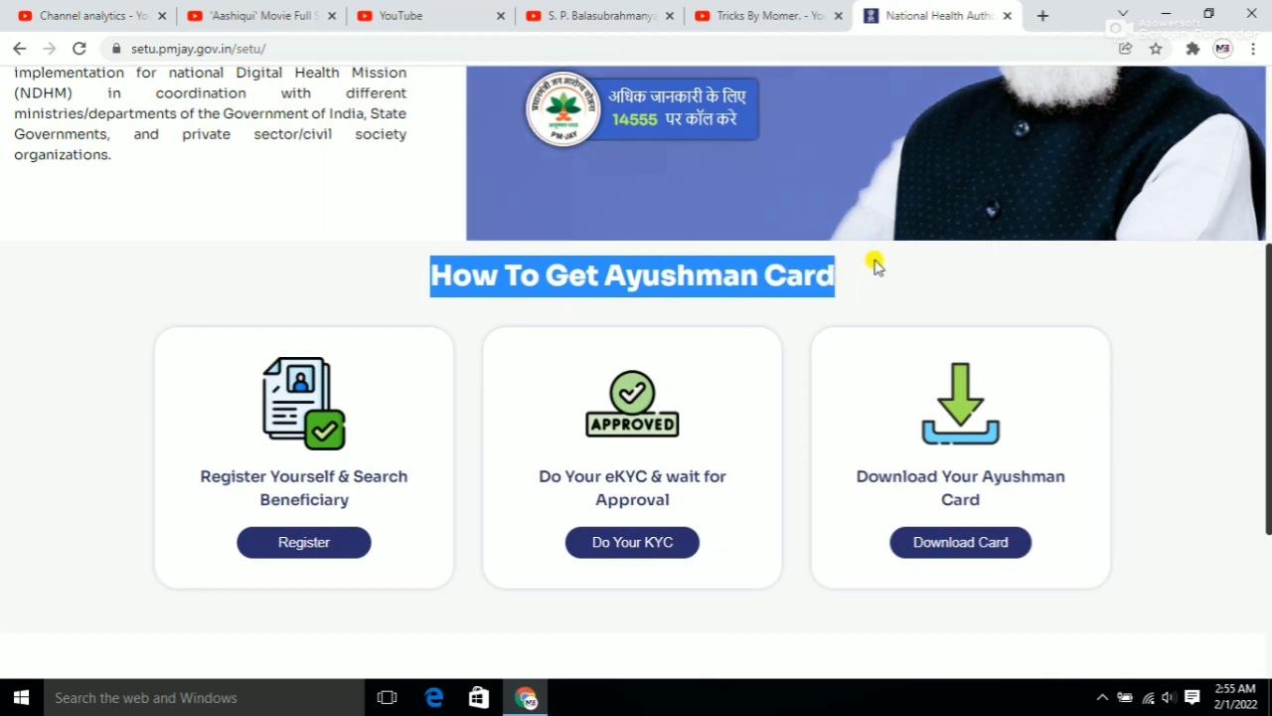
pyautogui.click(875, 264)
pyautogui.scroll(-1, 867, 274)
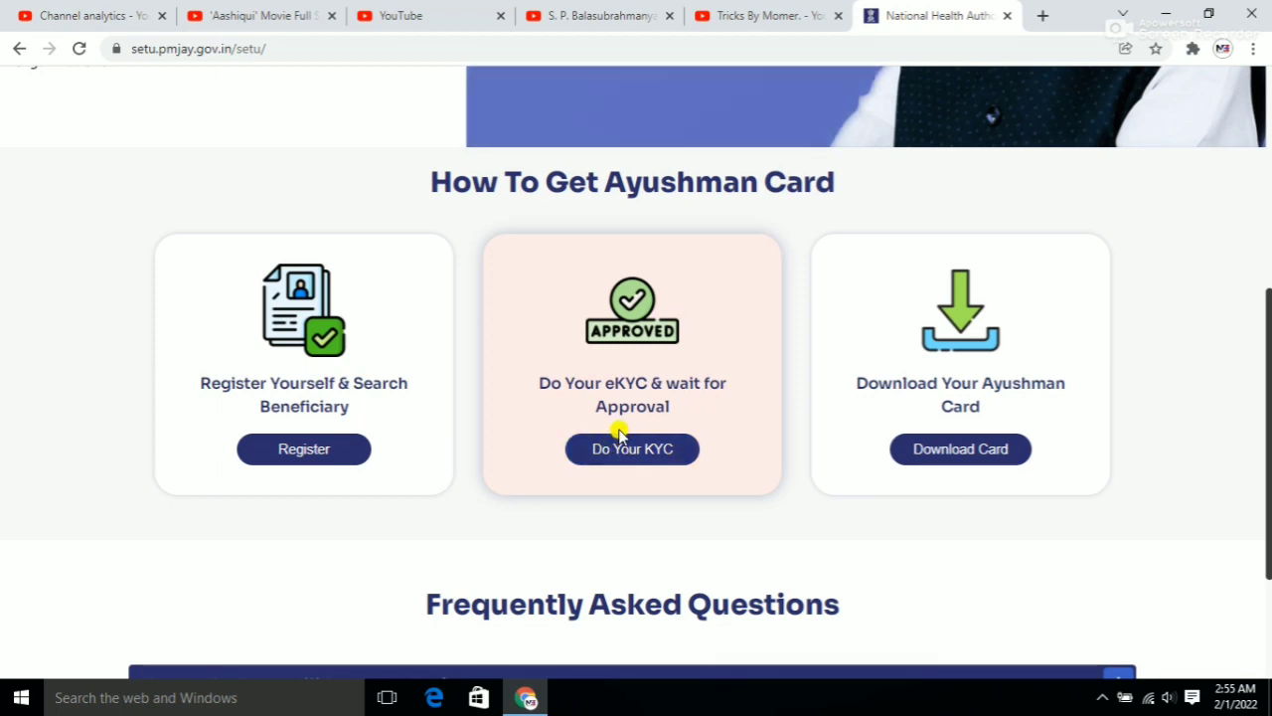
# Step: Start 'Do Your KYC' and sign in with the registered mobile number
pyautogui.click(641, 455)
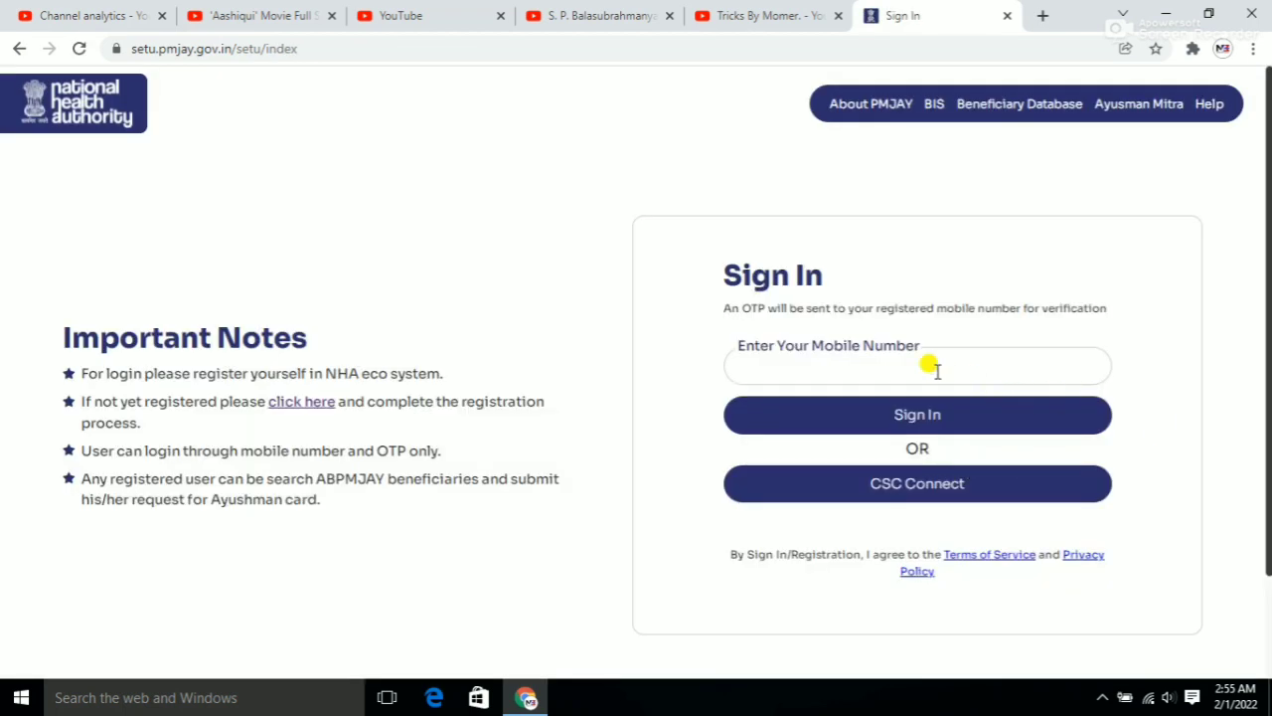
pyautogui.click(926, 368)
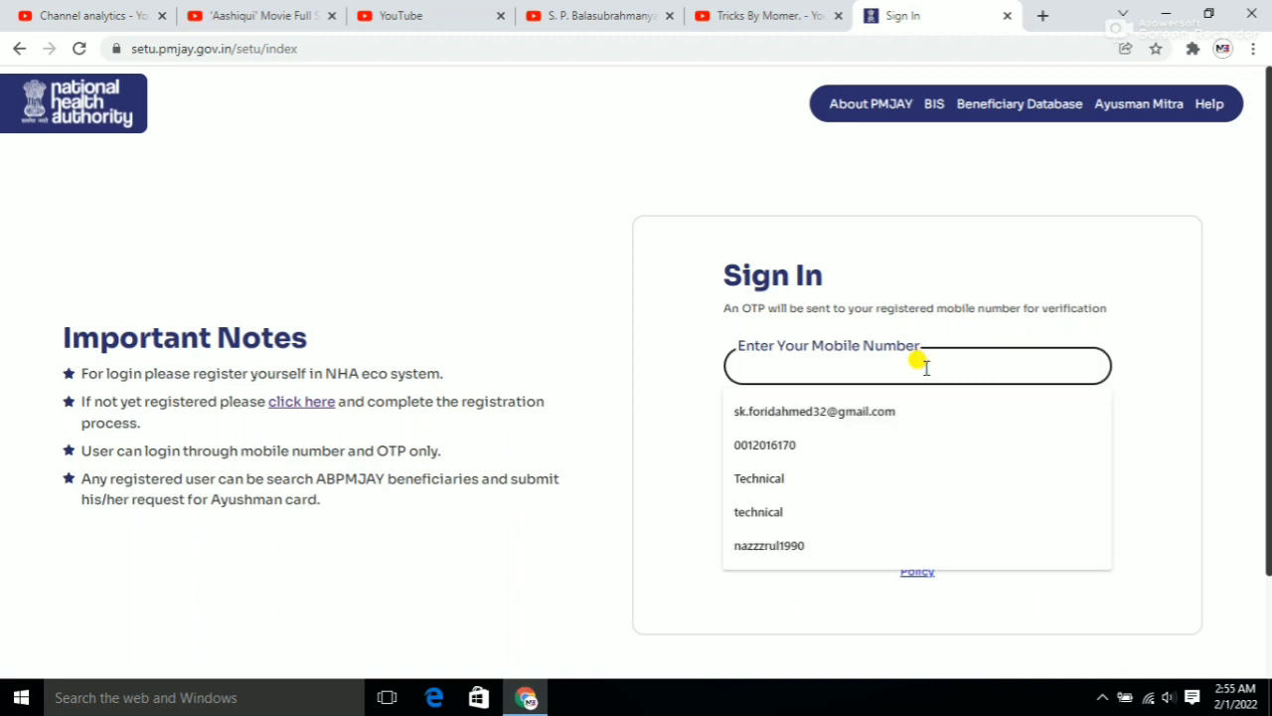
pyautogui.write('9')
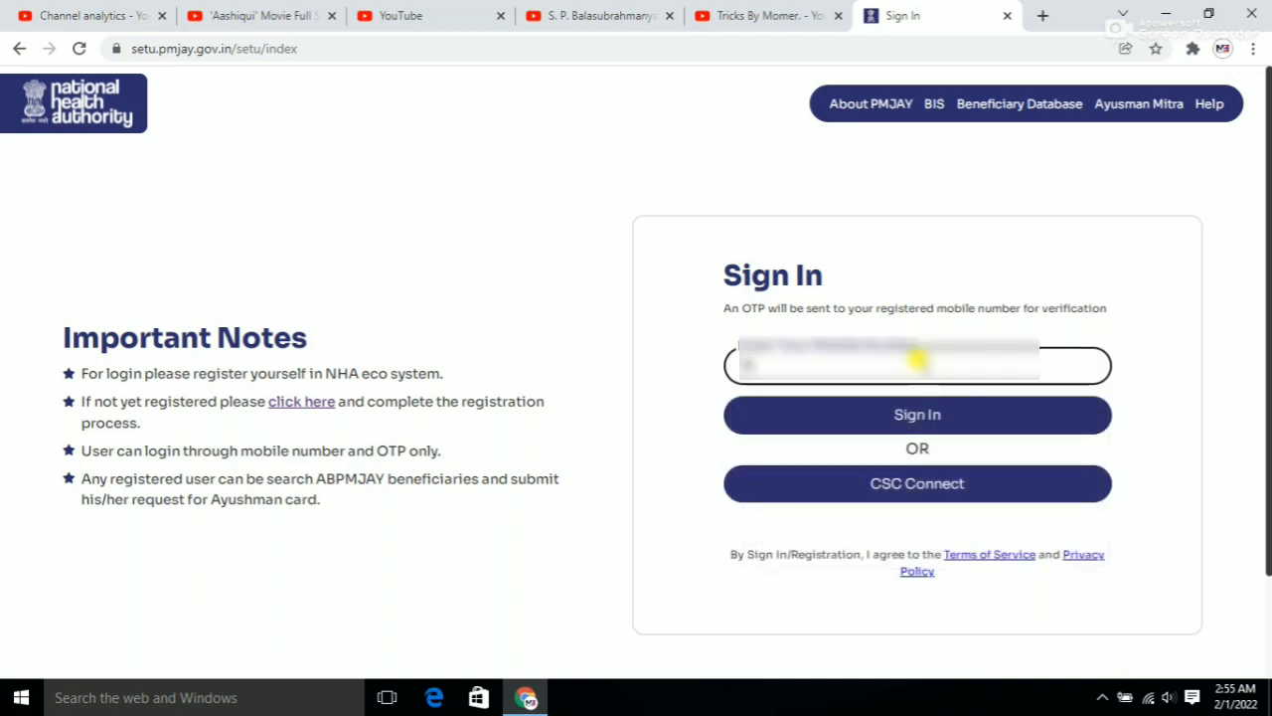
pyautogui.write('876')
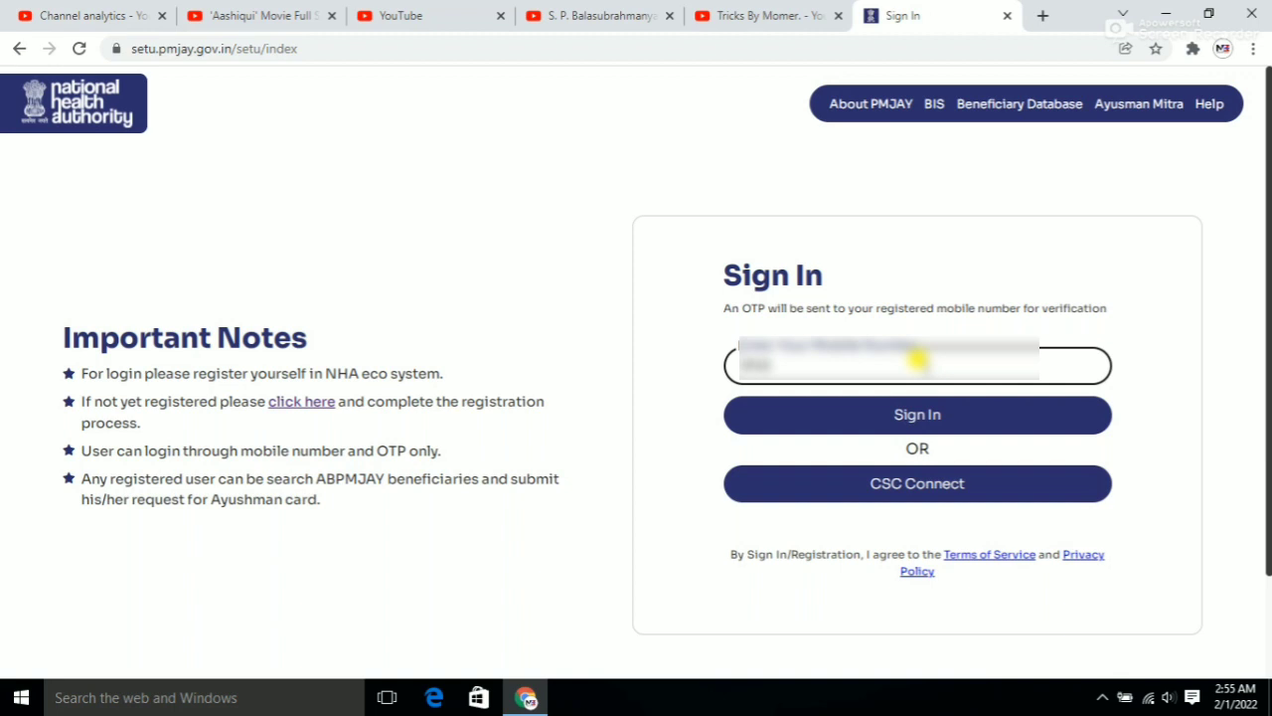
pyautogui.write('5432')
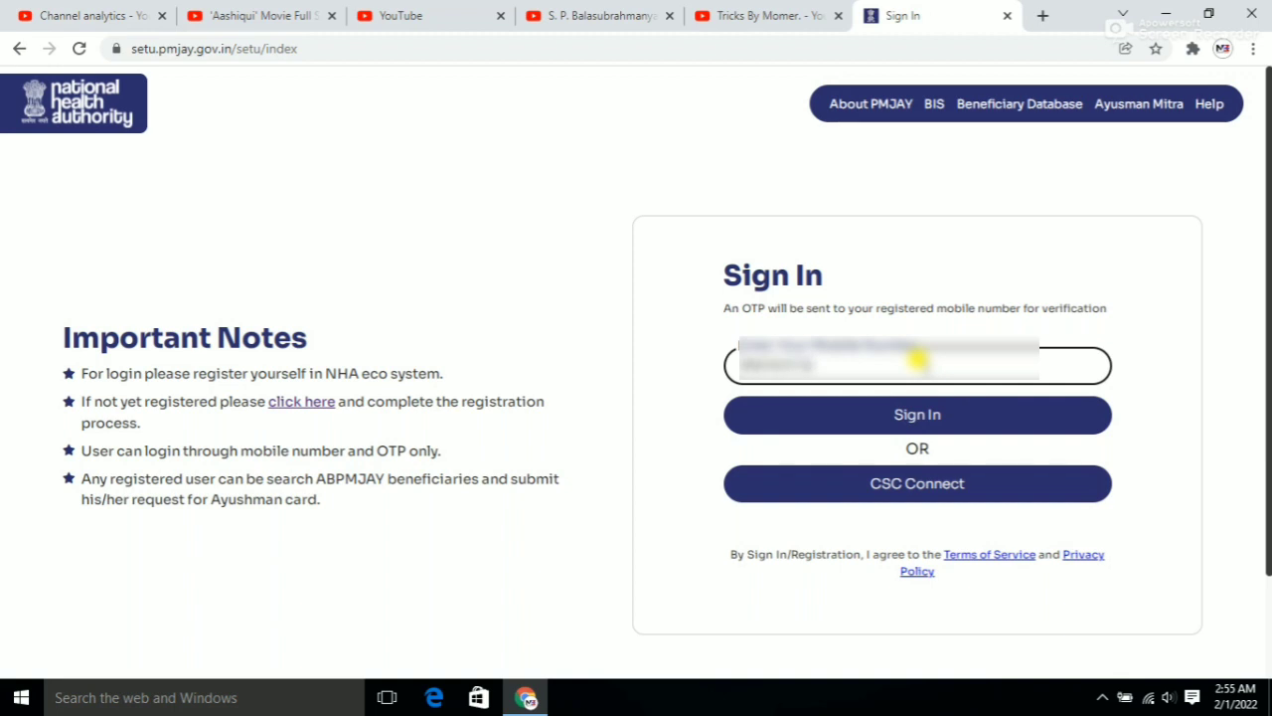
pyautogui.click(931, 423)
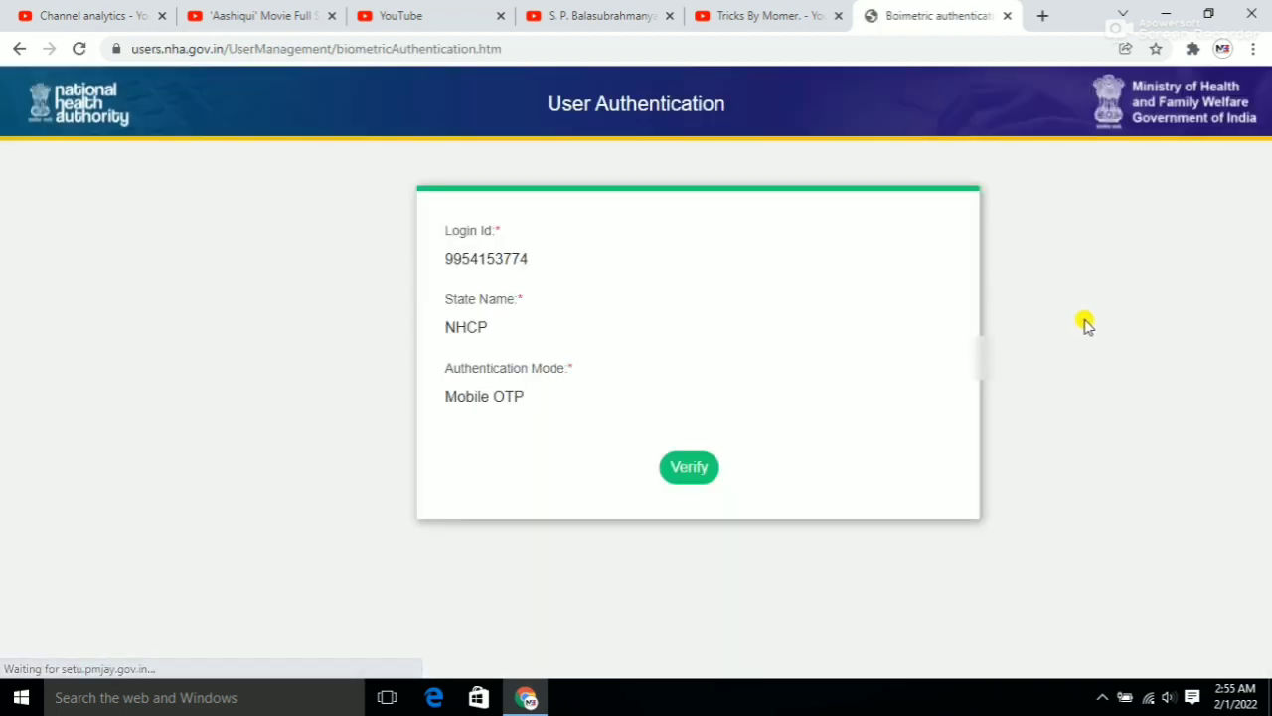
# Step: Request the mobile OTP, enter and validate the received code, and confirm the success message
pyautogui.click(695, 465)
pyautogui.click(563, 169)
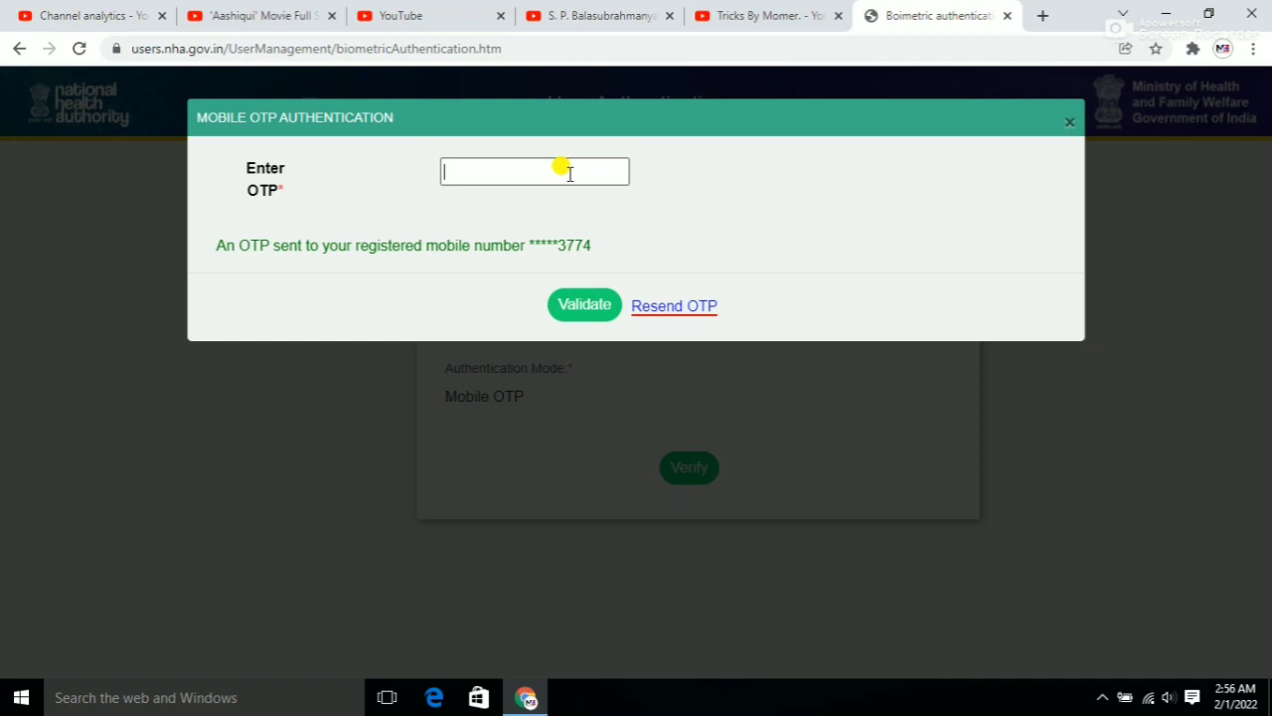
pyautogui.click(573, 305)
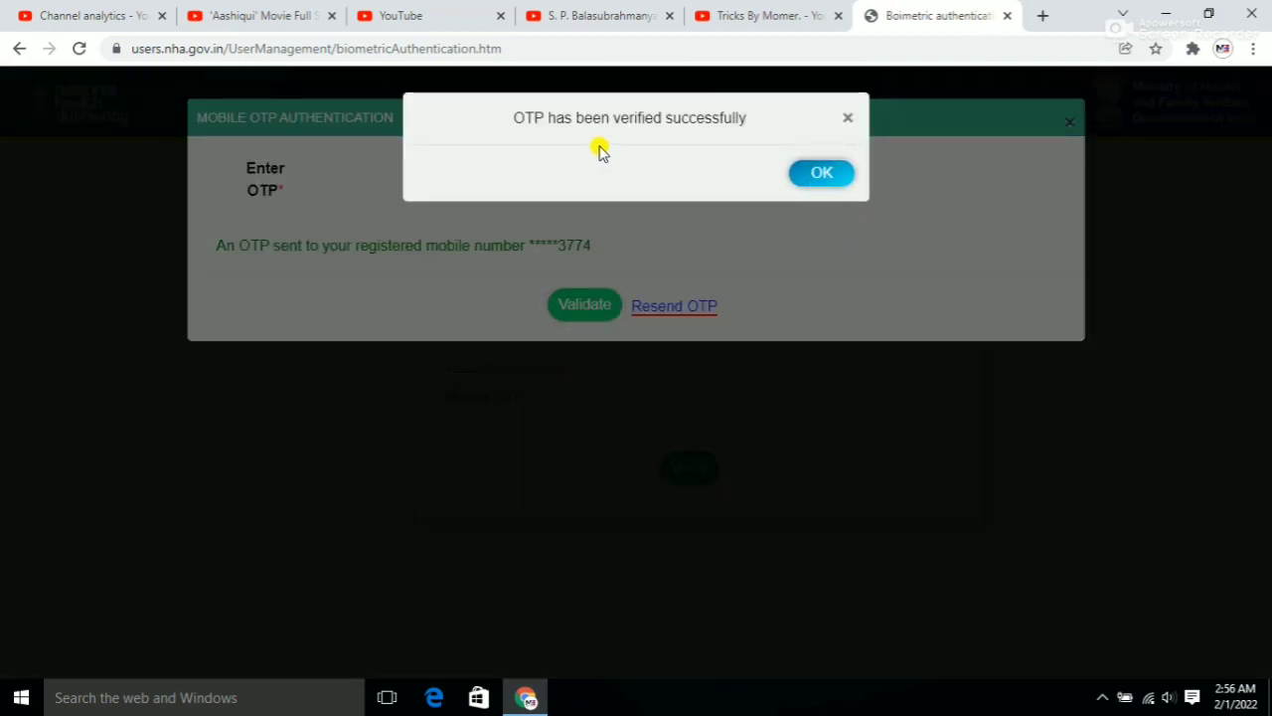
pyautogui.click(837, 176)
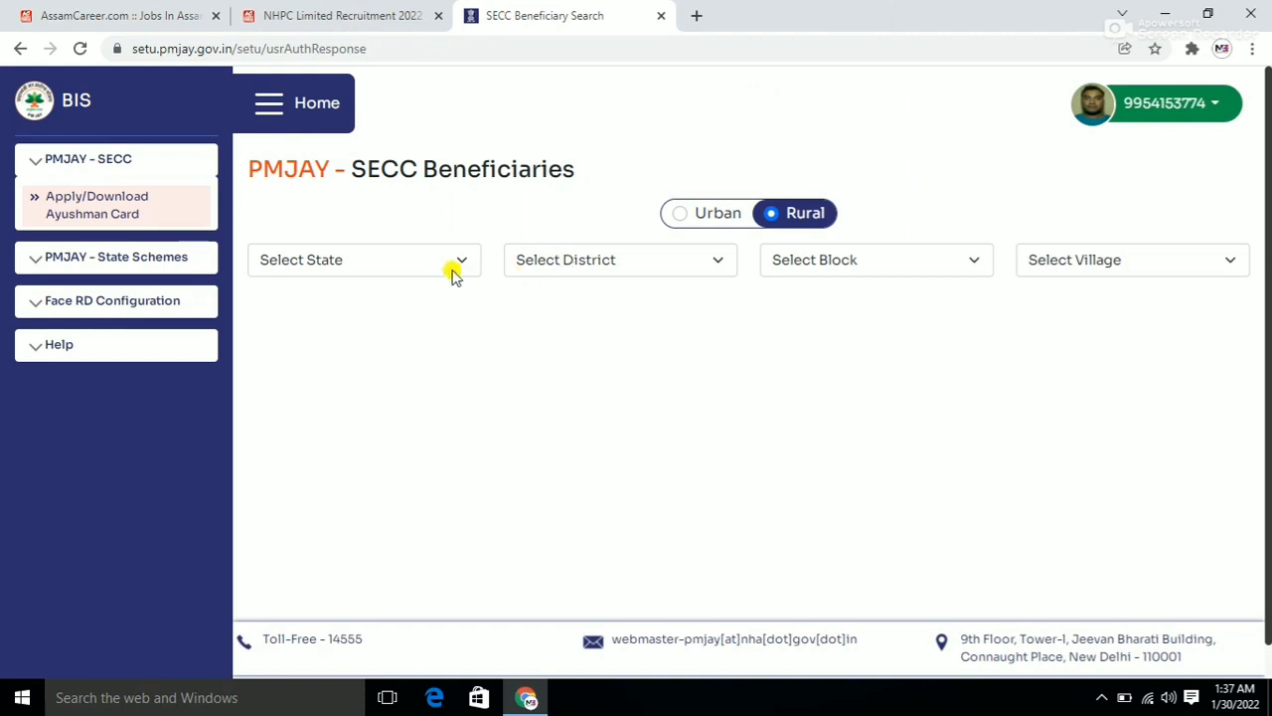
# Step: Check the empty SECC State, District, Block and Village lists, then expand PMJAY - State Schemes
pyautogui.click(450, 266)
pyautogui.click(587, 261)
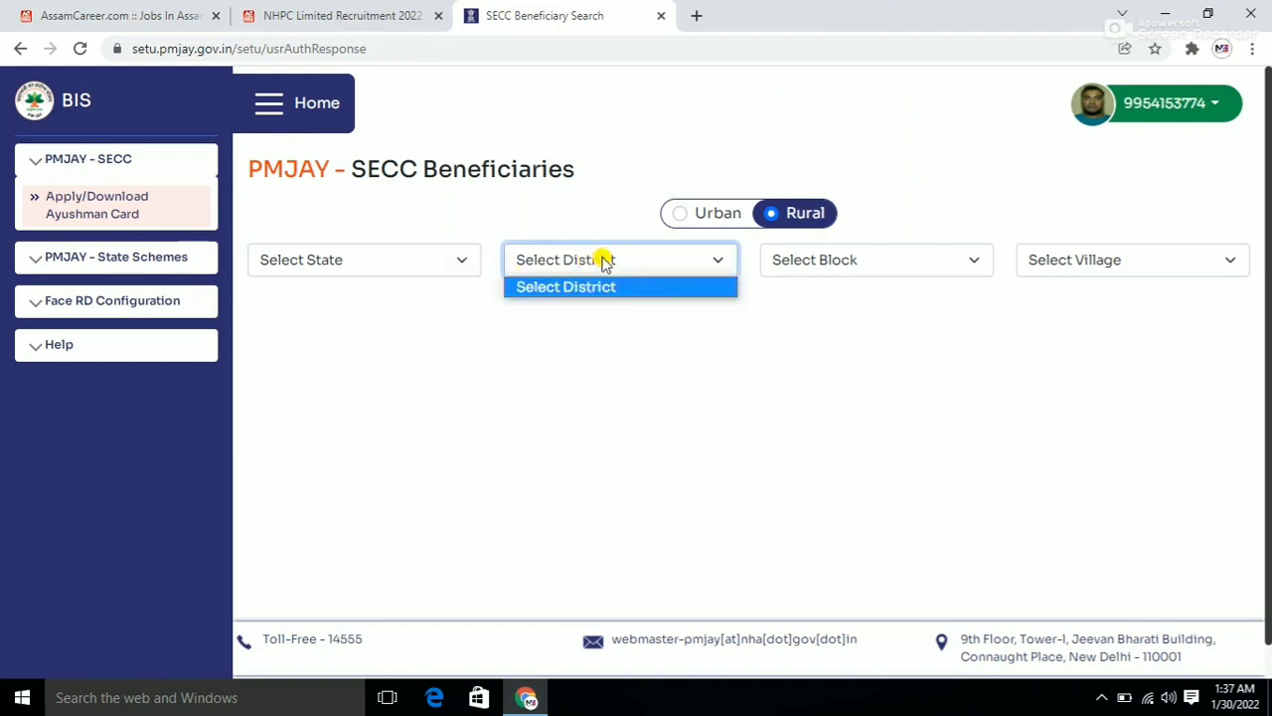
pyautogui.click(830, 261)
pyautogui.click(1098, 259)
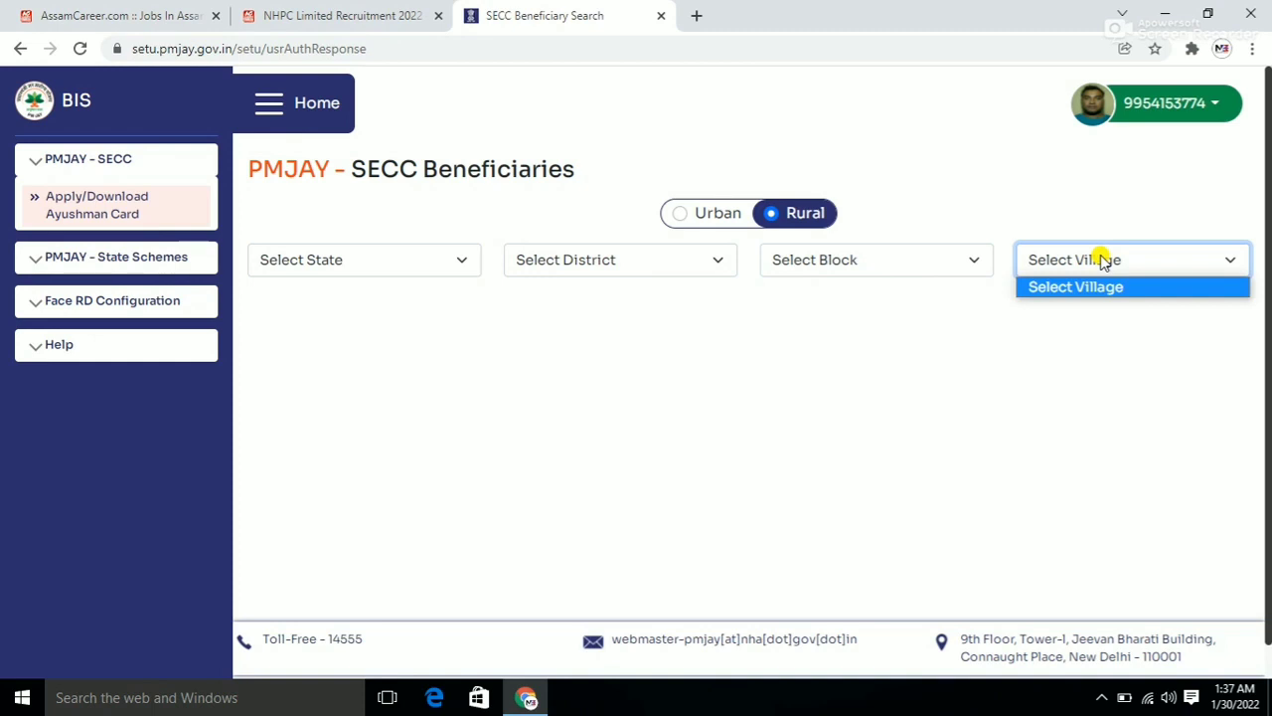
pyautogui.click(861, 392)
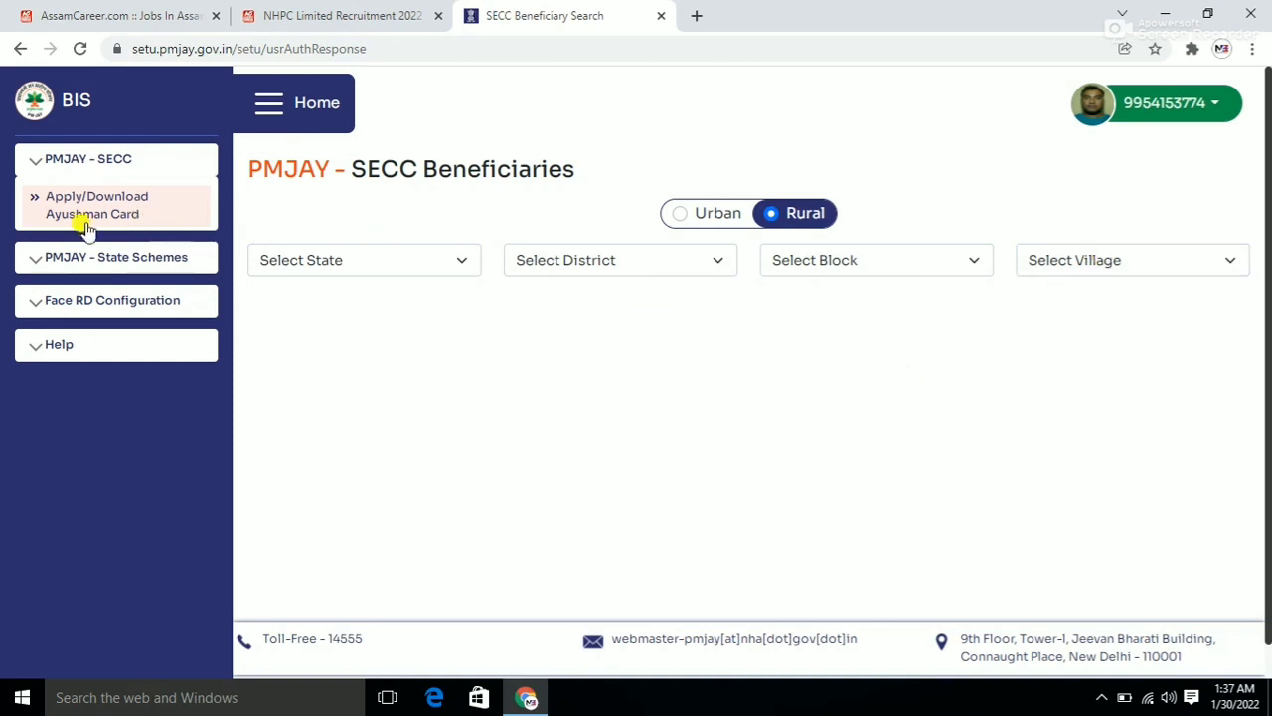
pyautogui.click(36, 269)
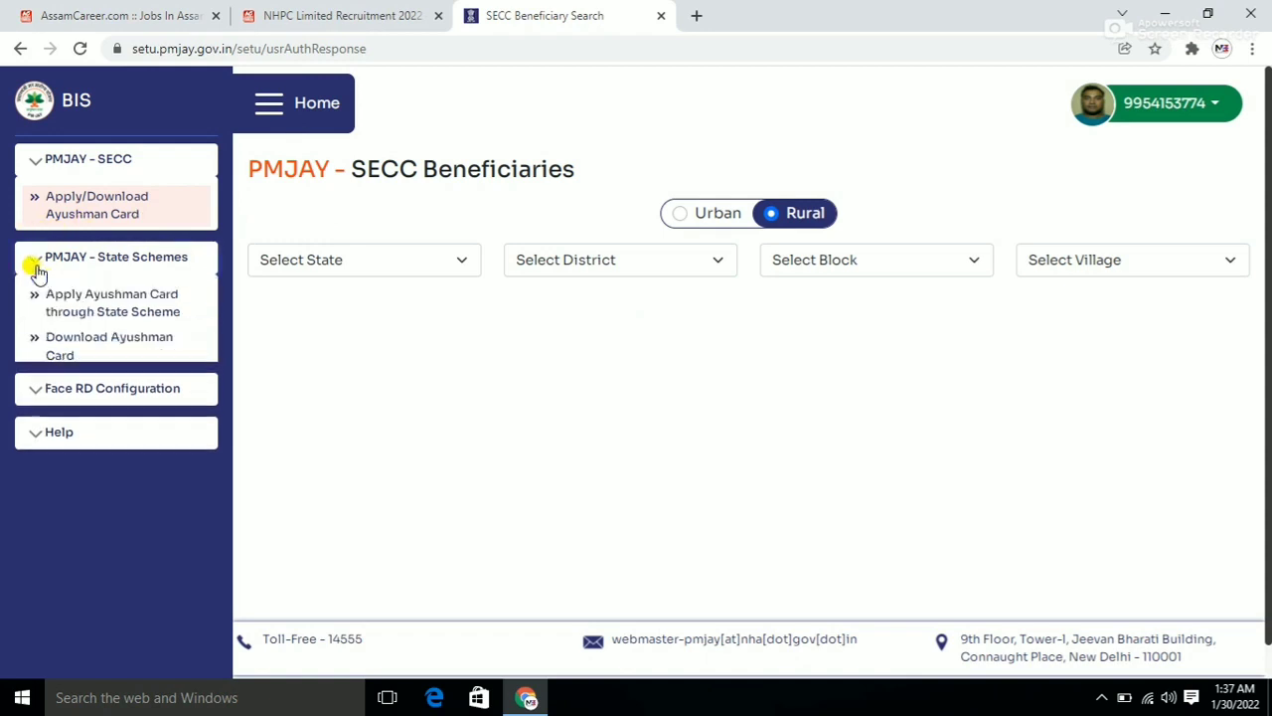
# Step: Open Apply Ayushman Card through State Scheme and choose ASSAM, Ration Card (ADCD) and BONGAIGAON
pyautogui.click(134, 312)
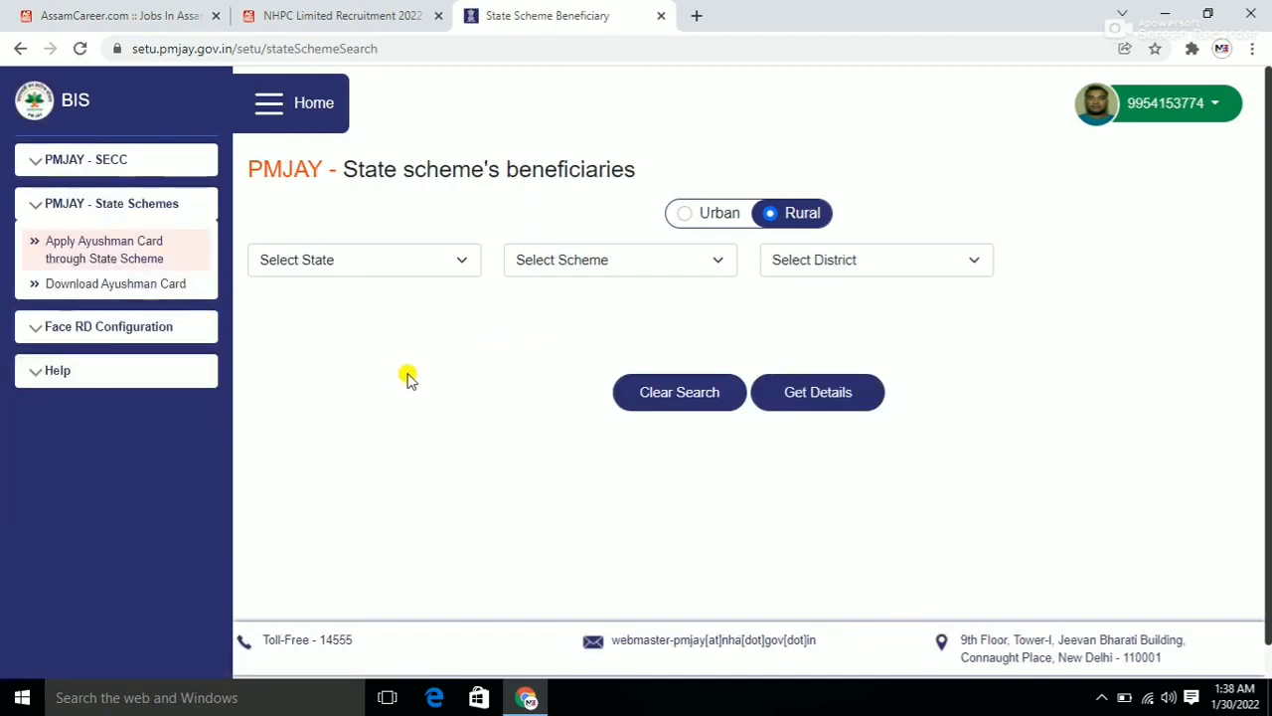
pyautogui.click(391, 271)
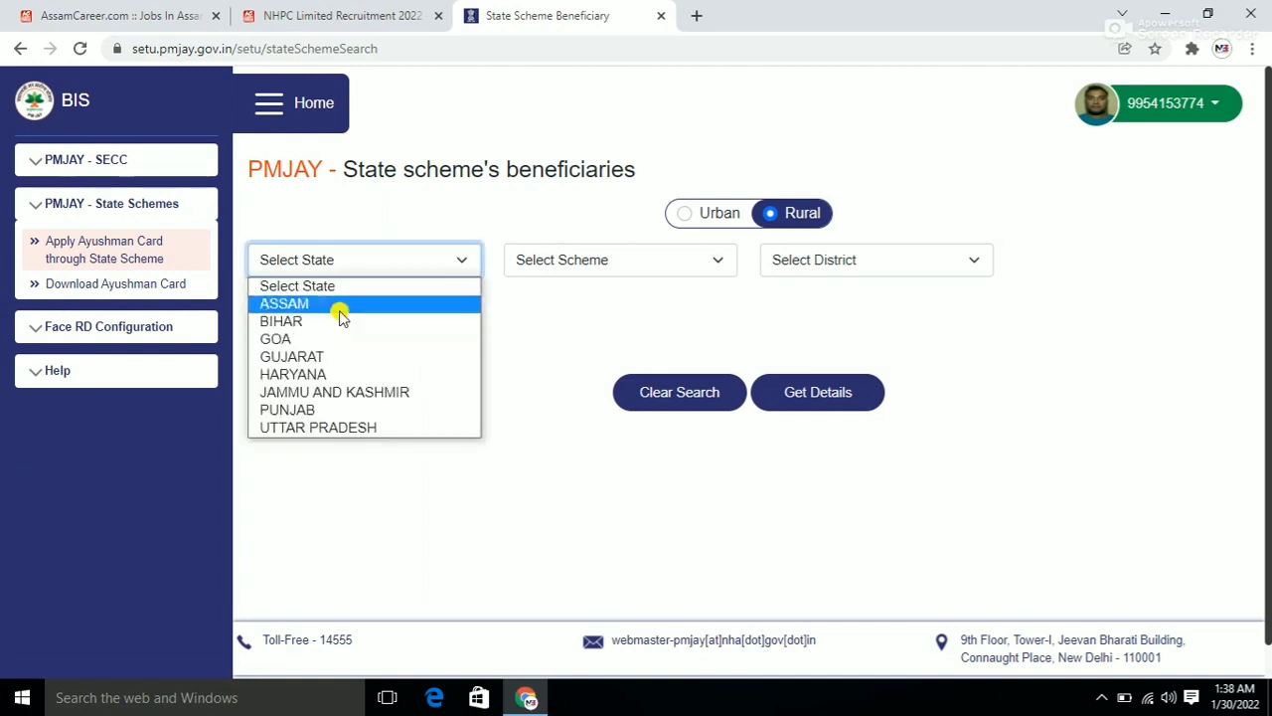
pyautogui.click(340, 315)
pyautogui.click(587, 261)
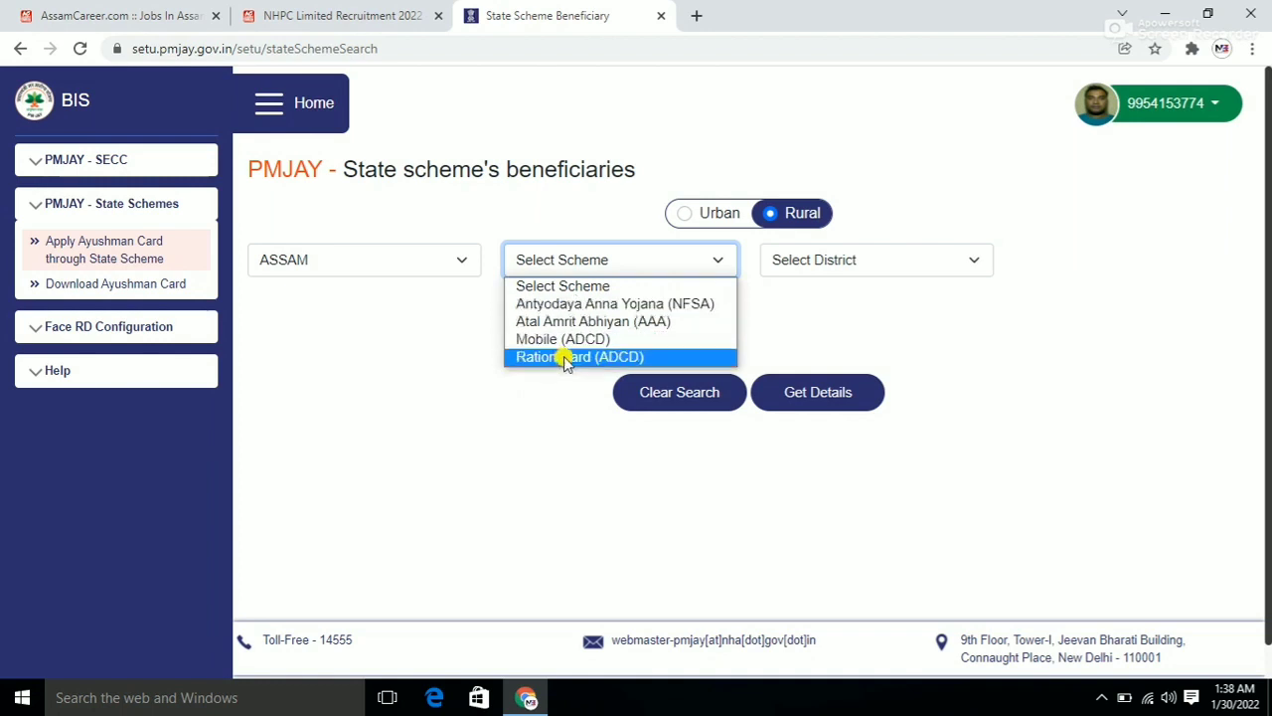
pyautogui.click(565, 357)
pyautogui.click(805, 260)
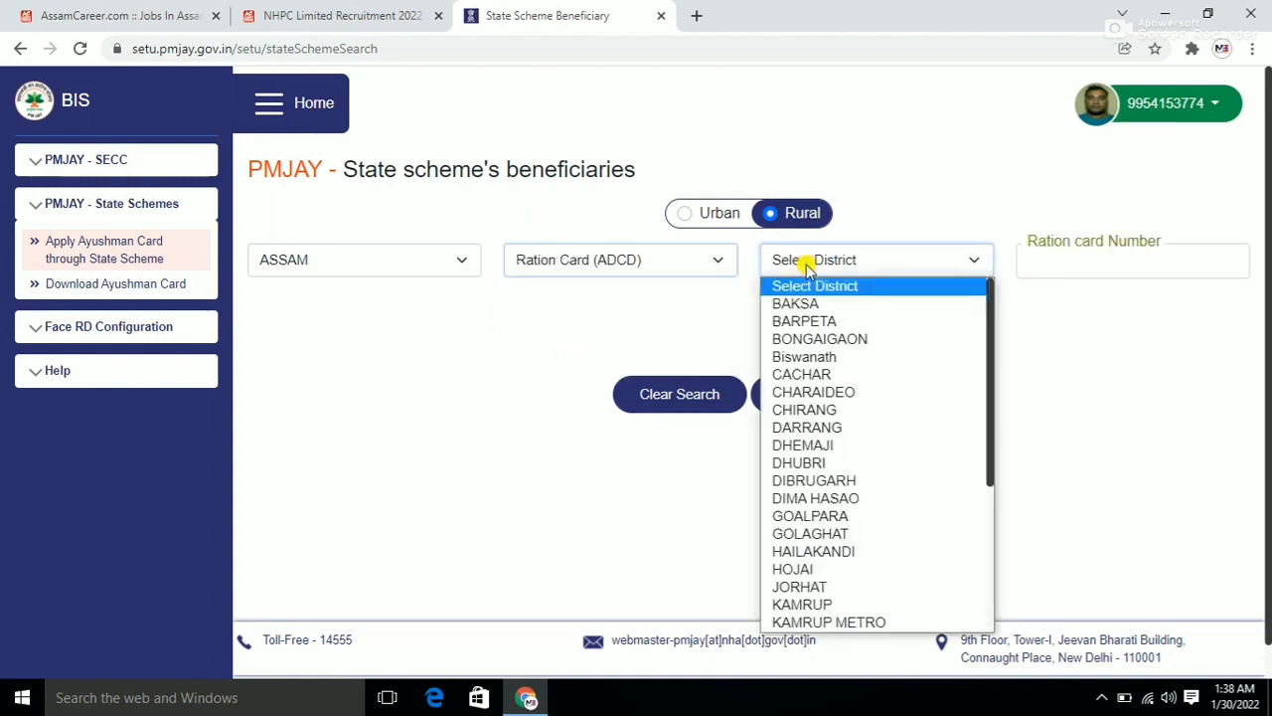
pyautogui.click(818, 339)
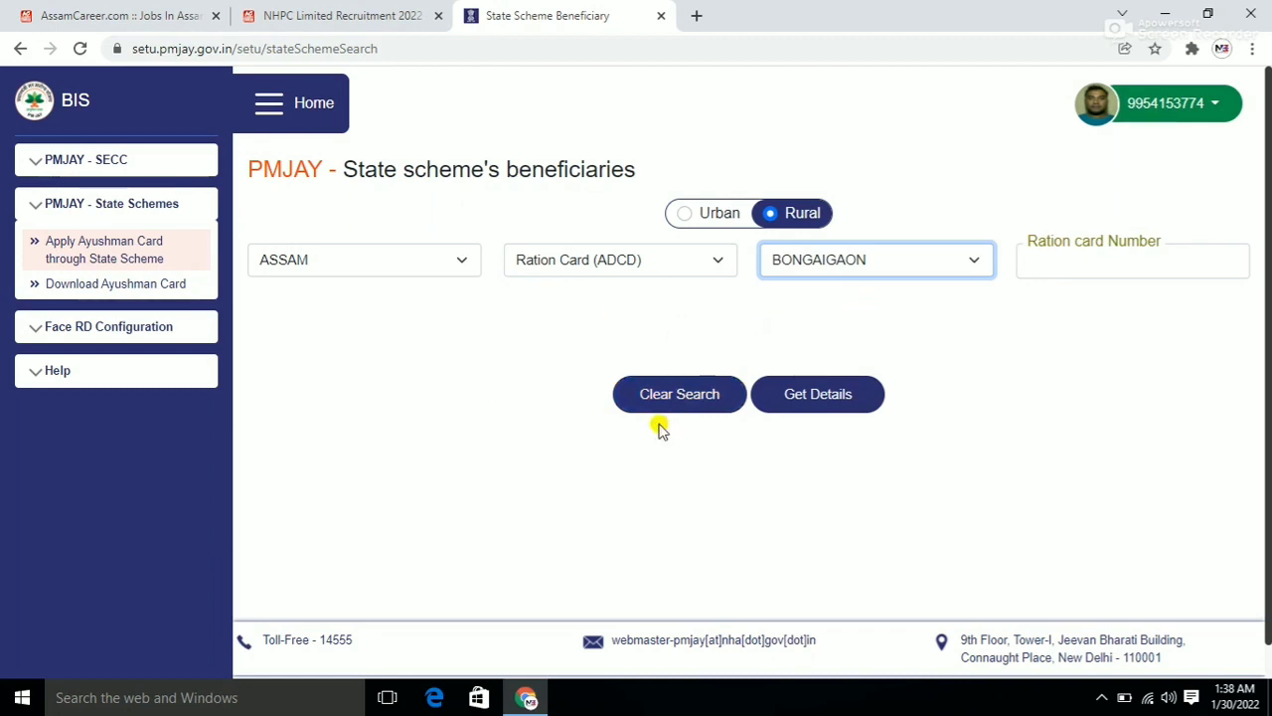
# Step: Try the AAA and Mobile (ADCD) schemes, then settle on Antyodaya Anna Yojana (NFSA)
pyautogui.click(631, 267)
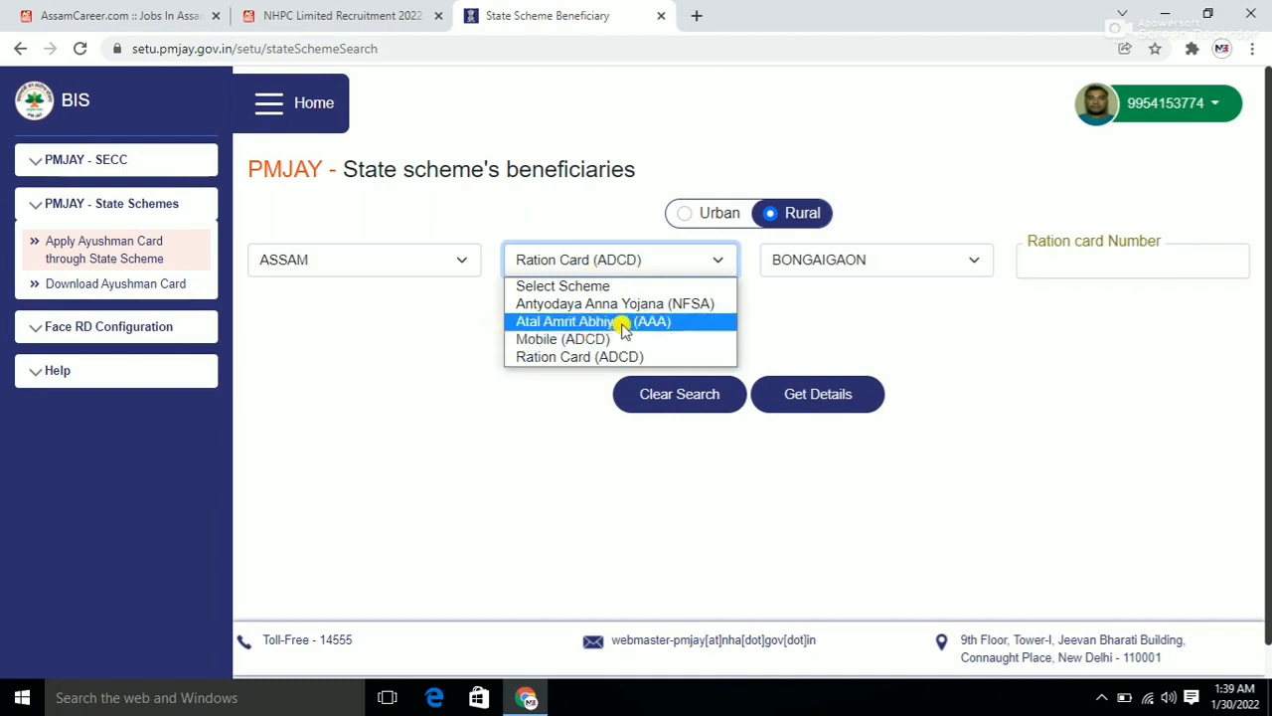
pyautogui.click(683, 321)
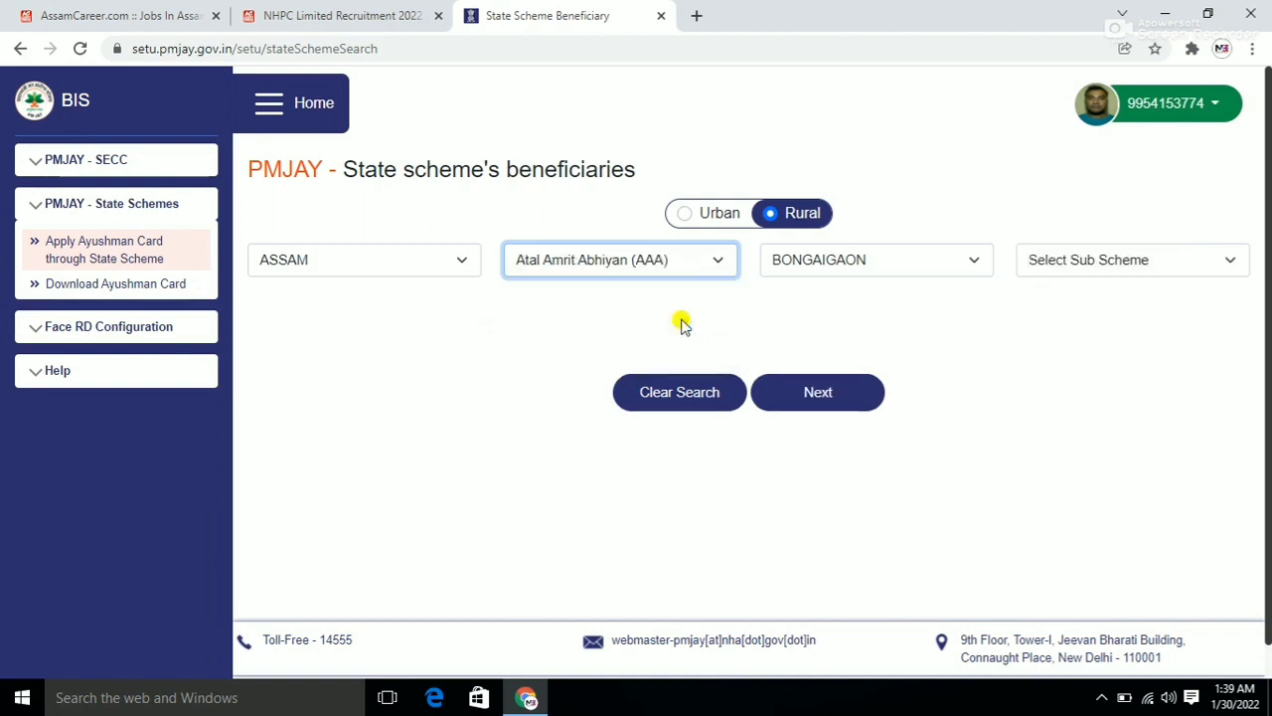
pyautogui.click(1071, 265)
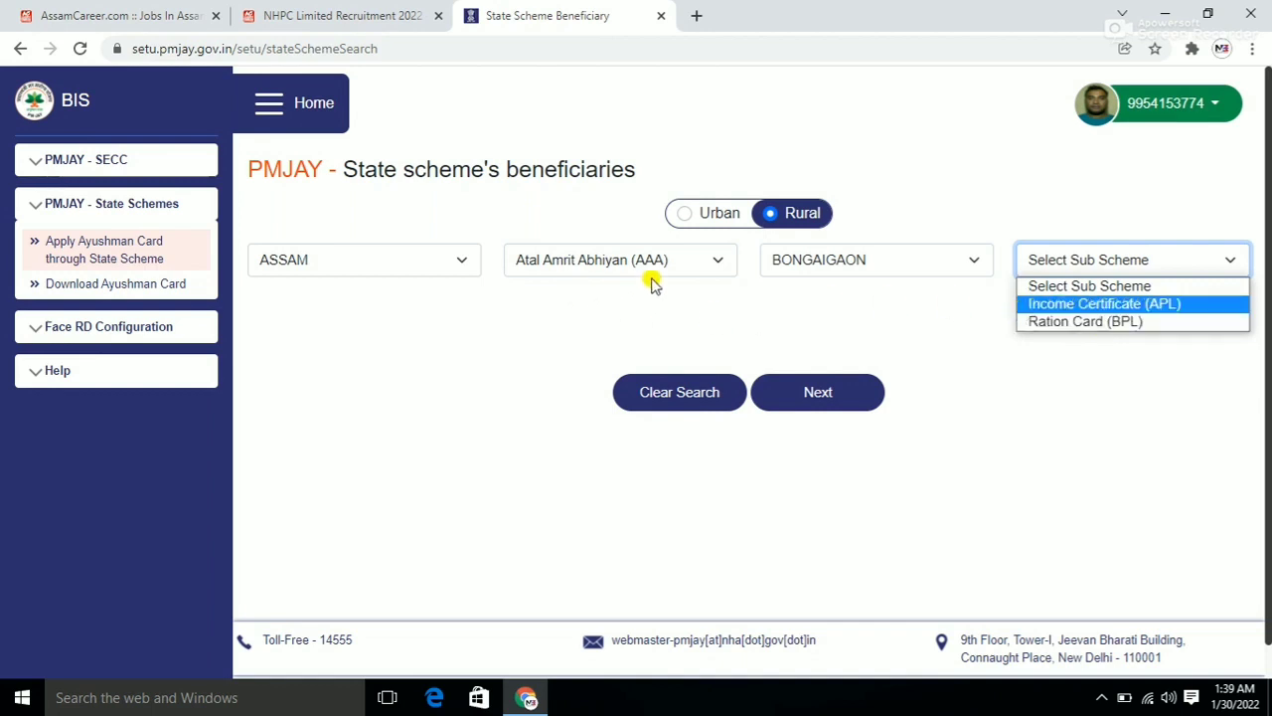
pyautogui.click(702, 258)
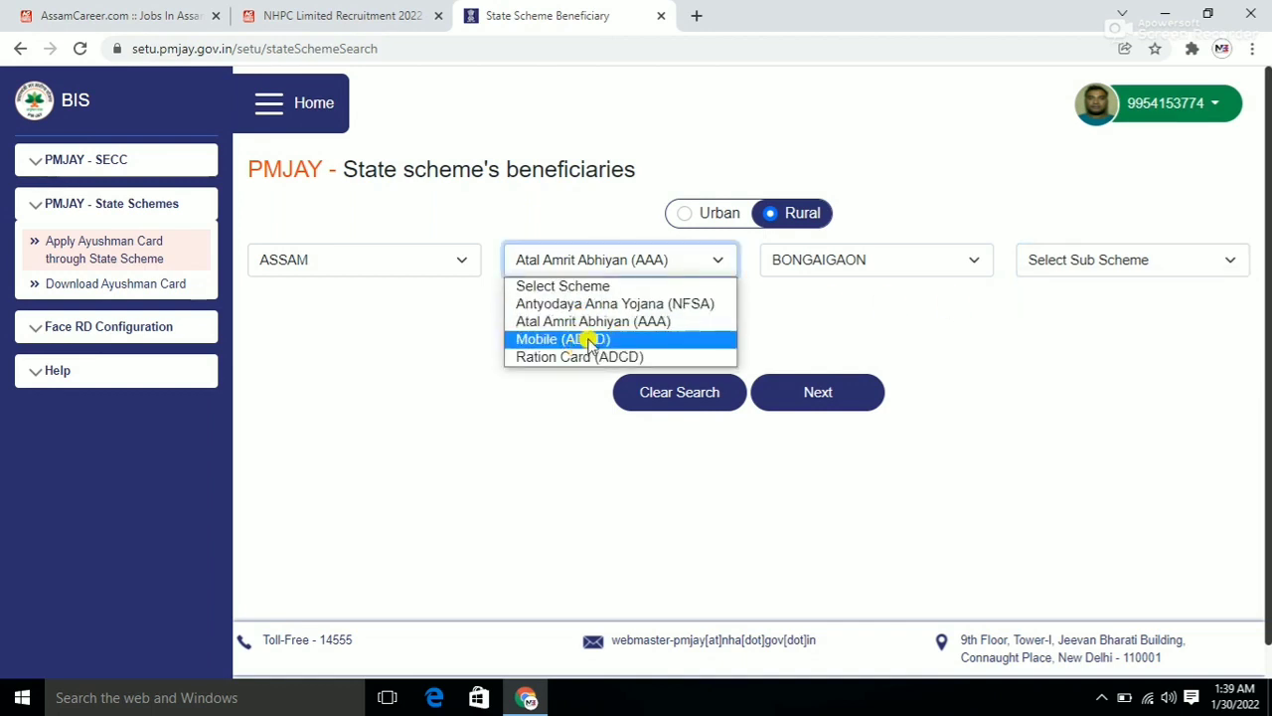
pyautogui.click(586, 339)
pyautogui.click(664, 263)
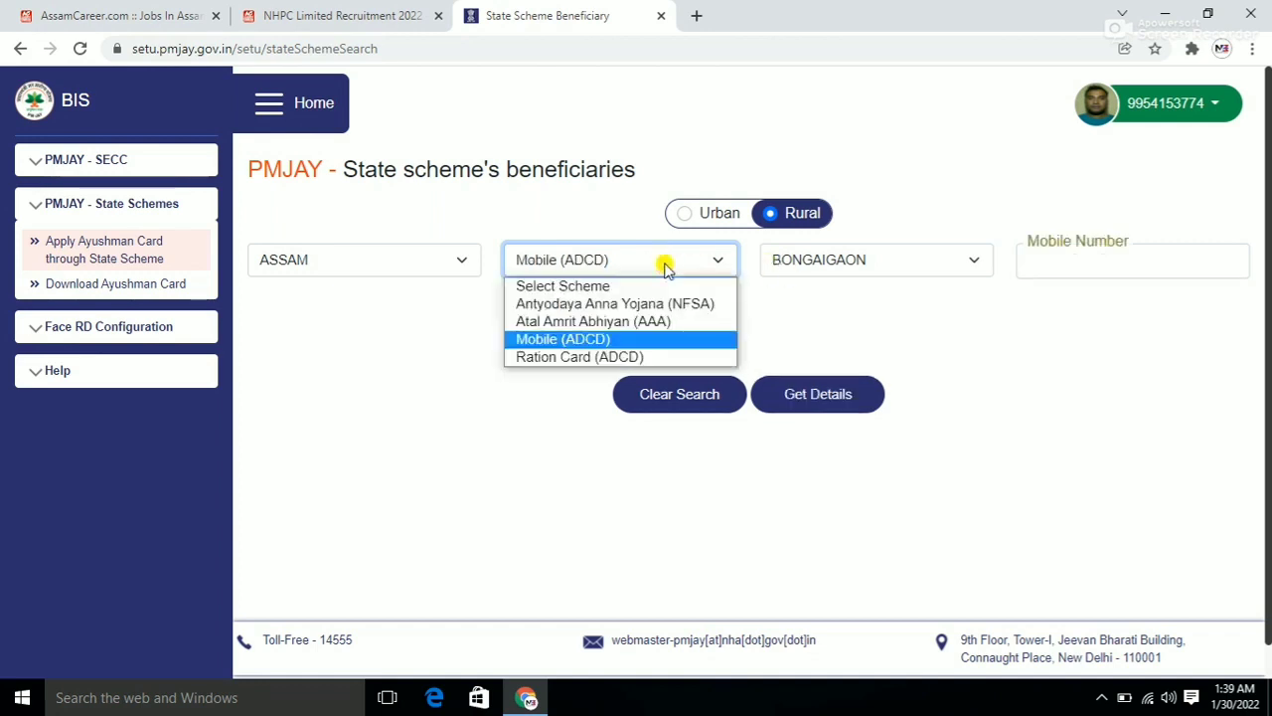
pyautogui.click(603, 310)
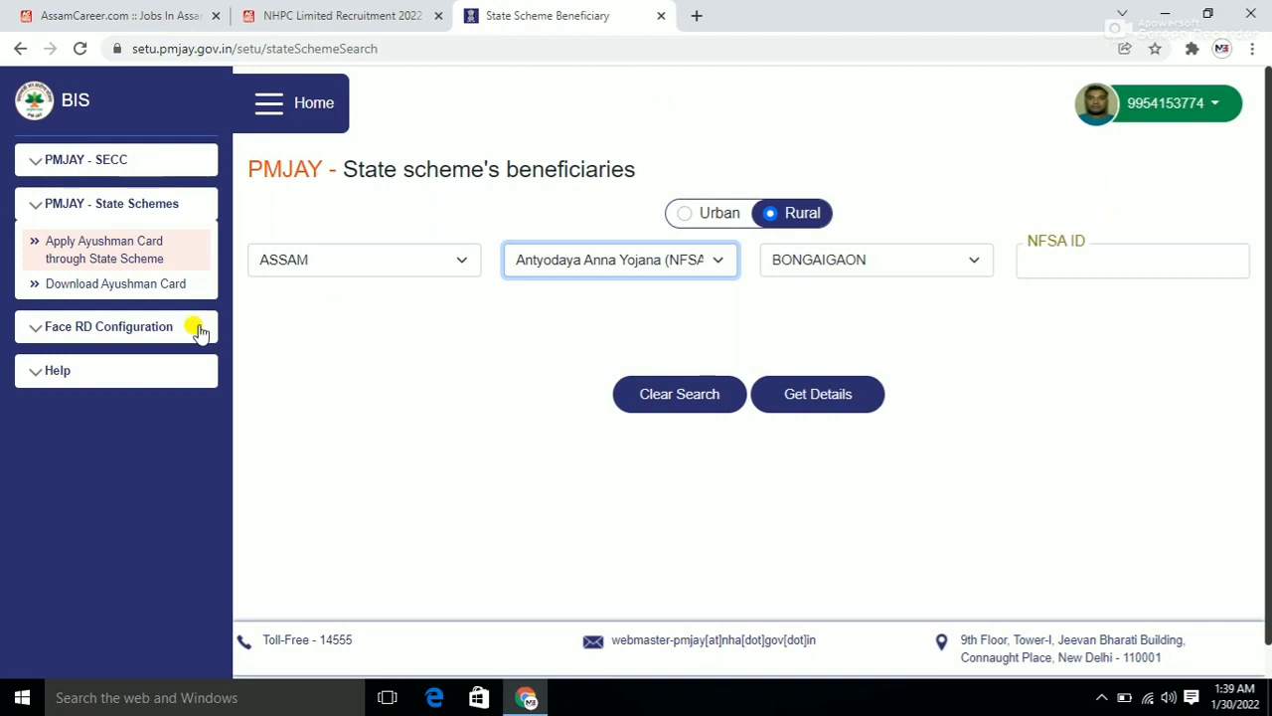
pyautogui.click(576, 263)
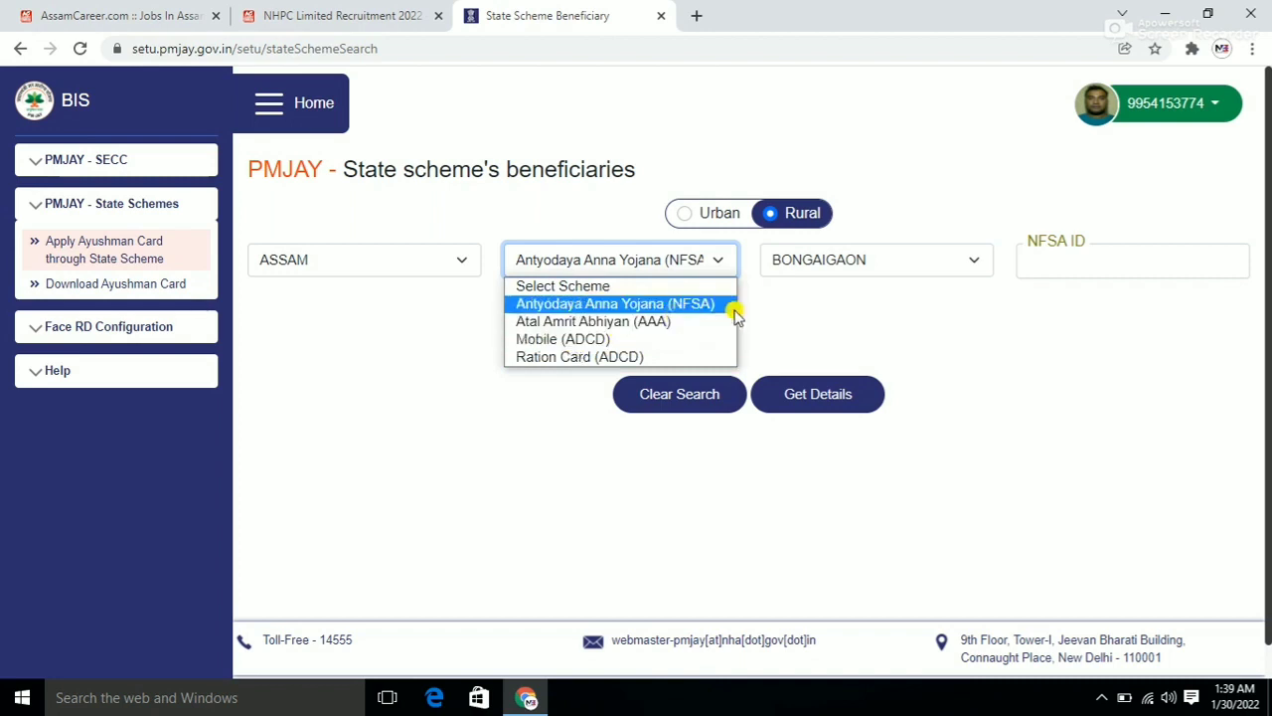
pyautogui.click(852, 323)
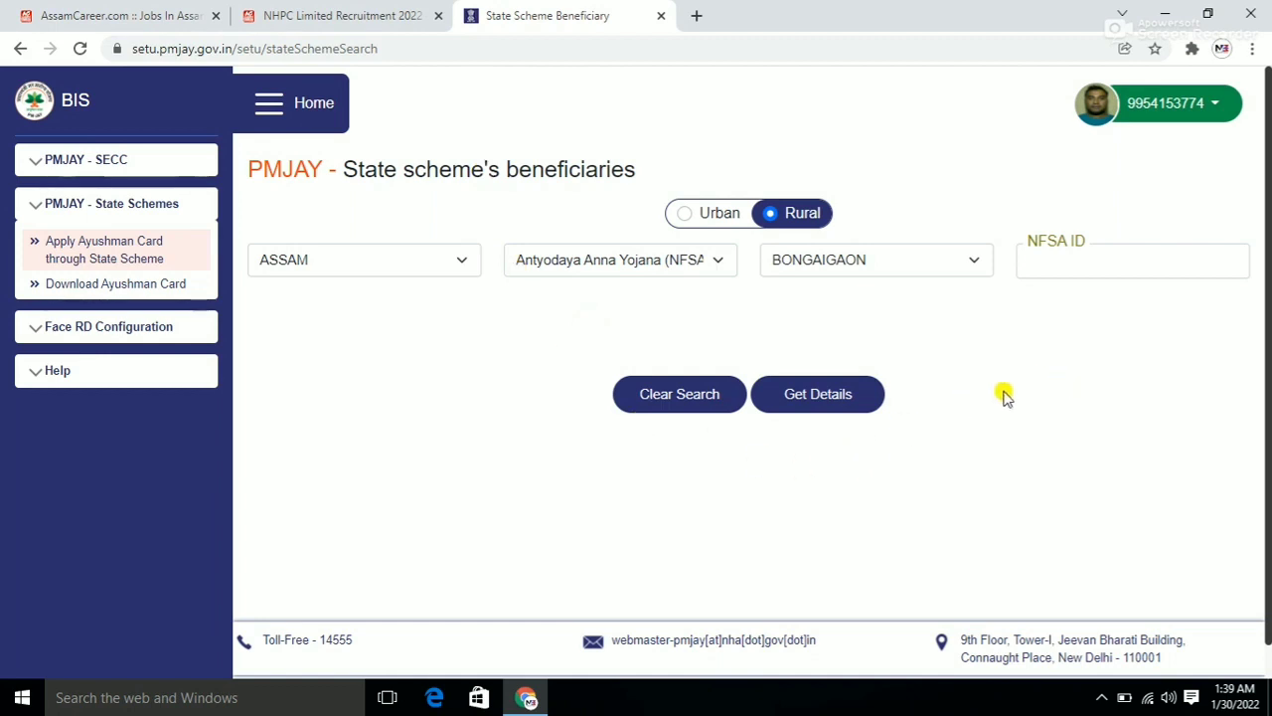
pyautogui.scroll(-1, 1006, 392)
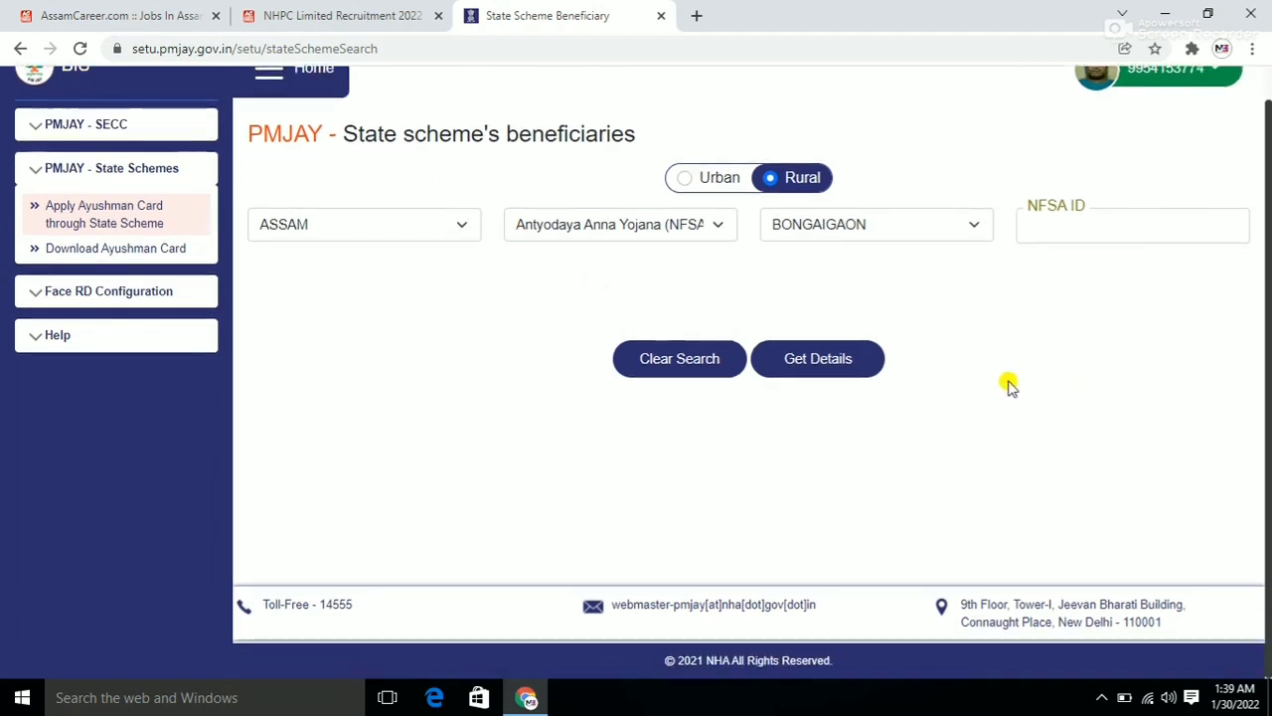